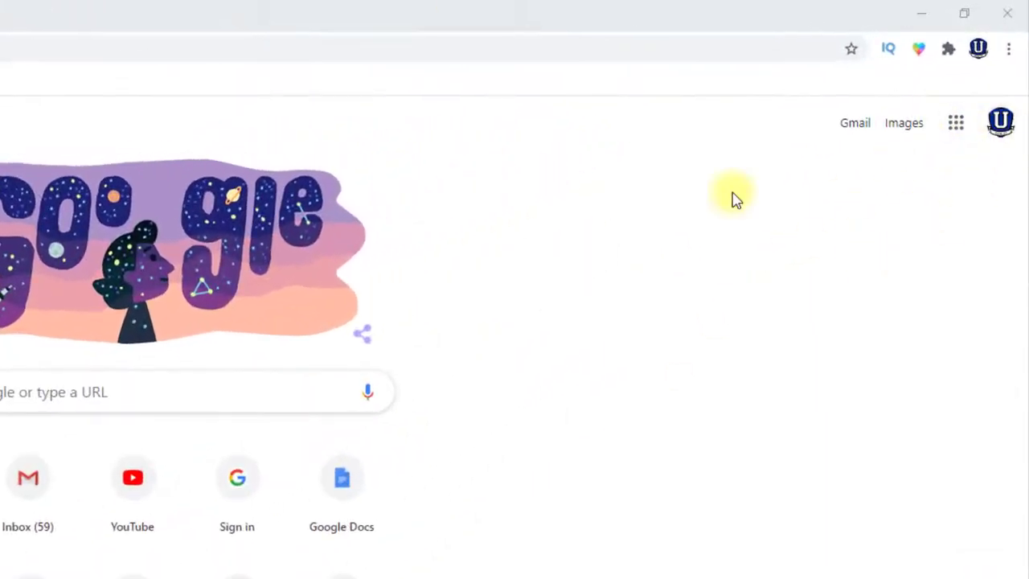
Launch Google Classroom from the Google apps list in Chrome
click(957, 128)
scroll(854, 379, down, 8)
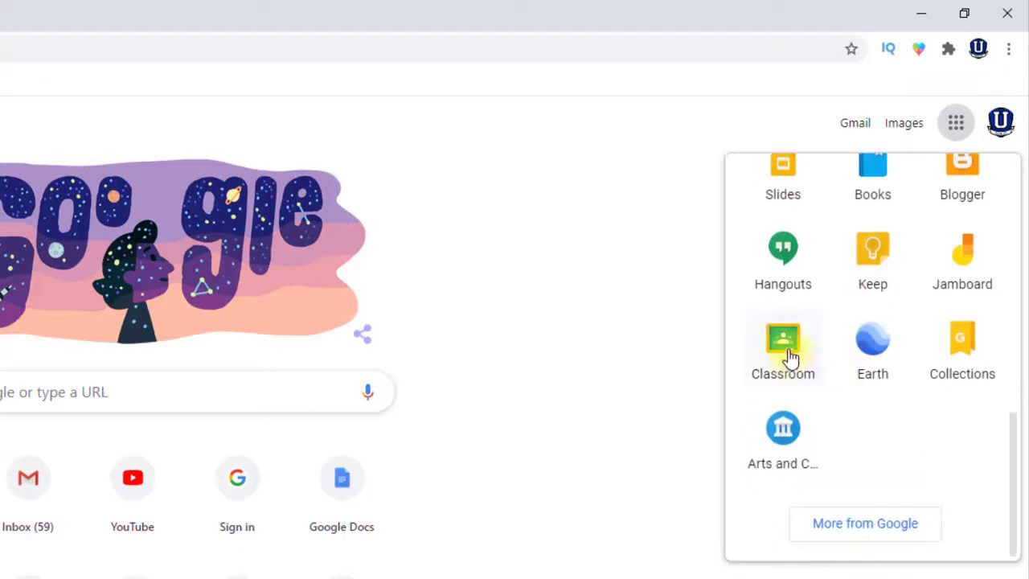
click(794, 366)
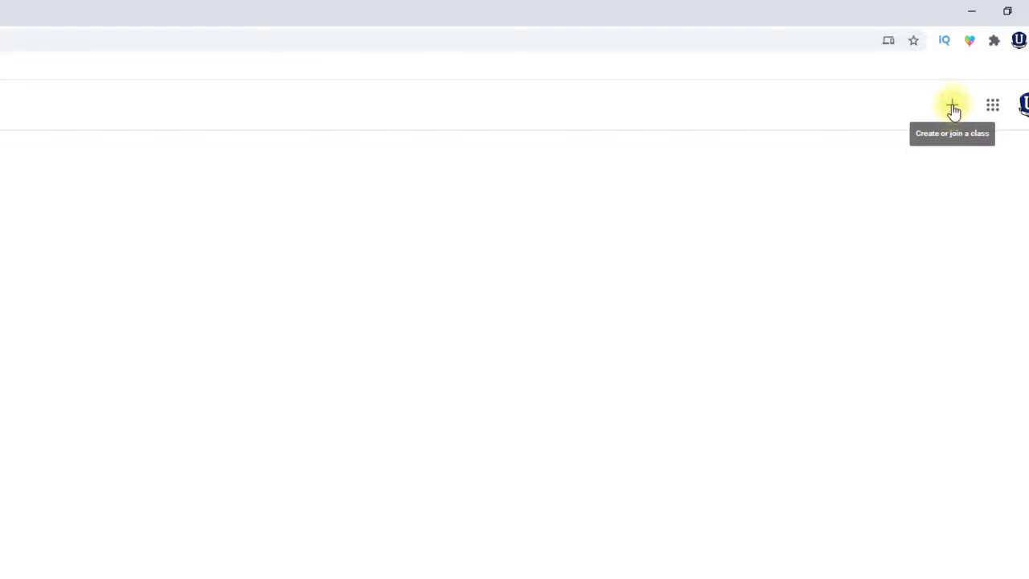
Choose Create class and acknowledge the school-use notice to reach the class details form
click(952, 110)
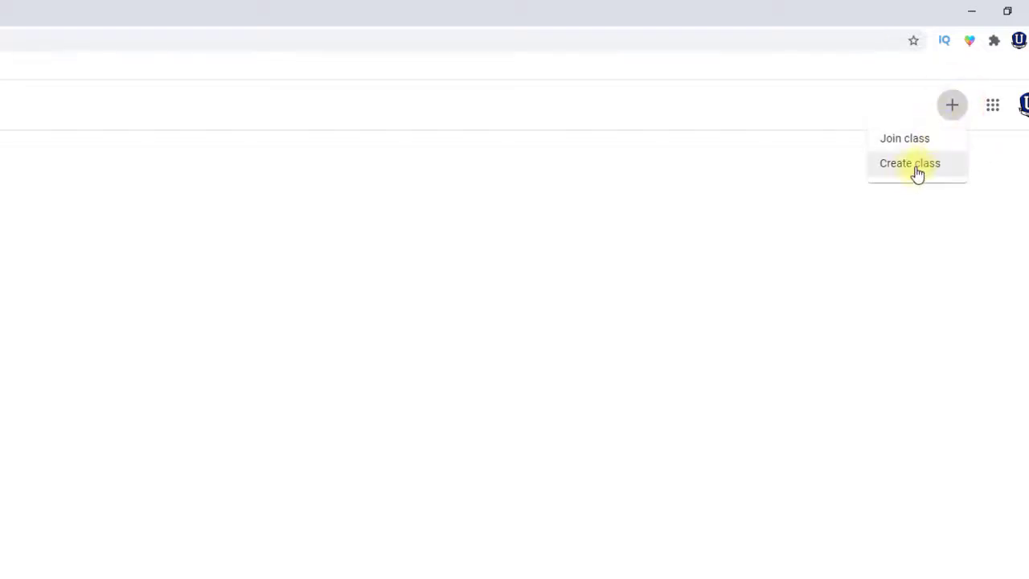
click(904, 167)
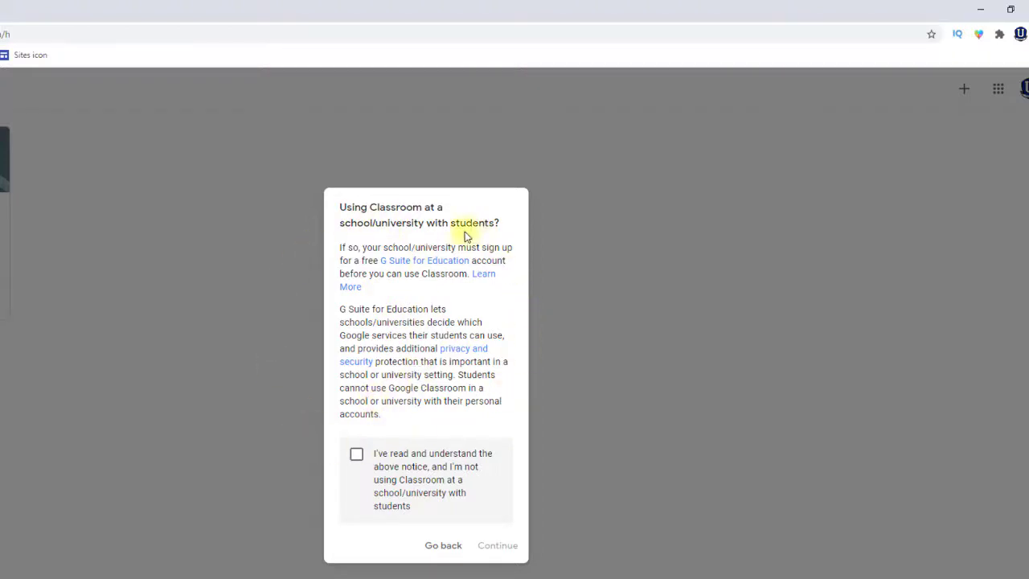
click(356, 455)
click(501, 548)
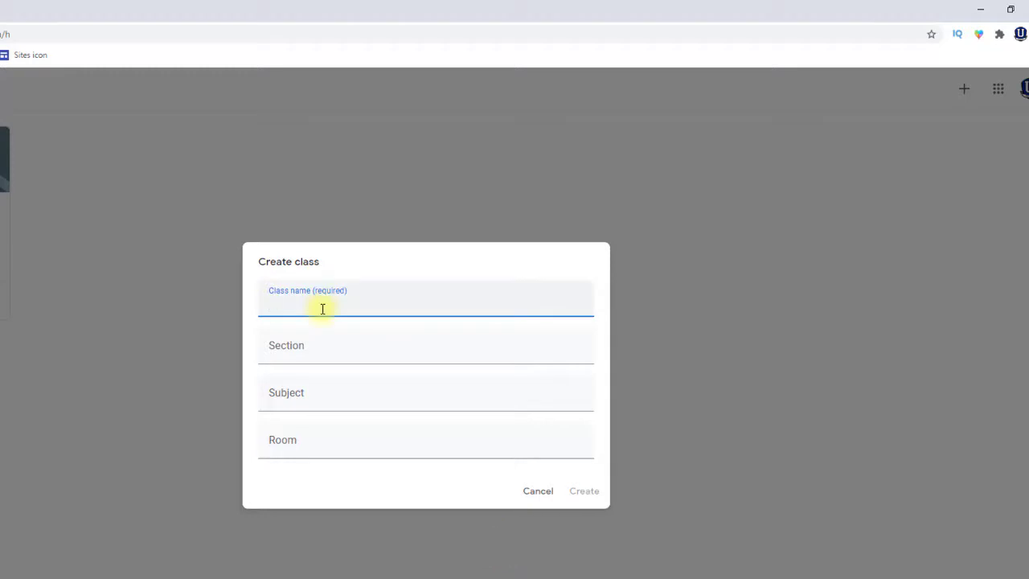
Create Grade 9 Math with section 1, subject Math and room 101
text(Grade 9 Math)
click(300, 353)
text(1)
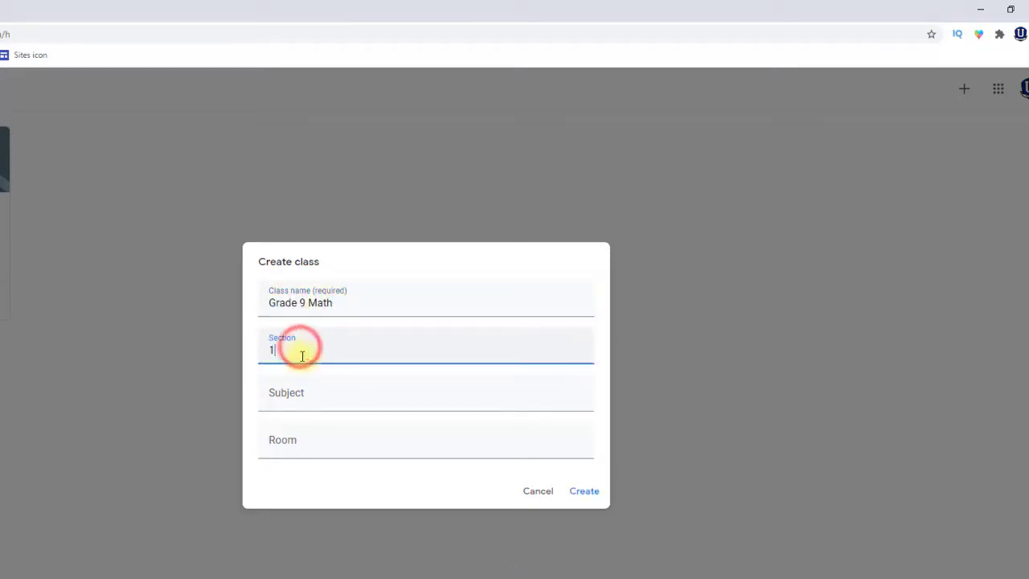
click(284, 394)
text(Math)
click(298, 443)
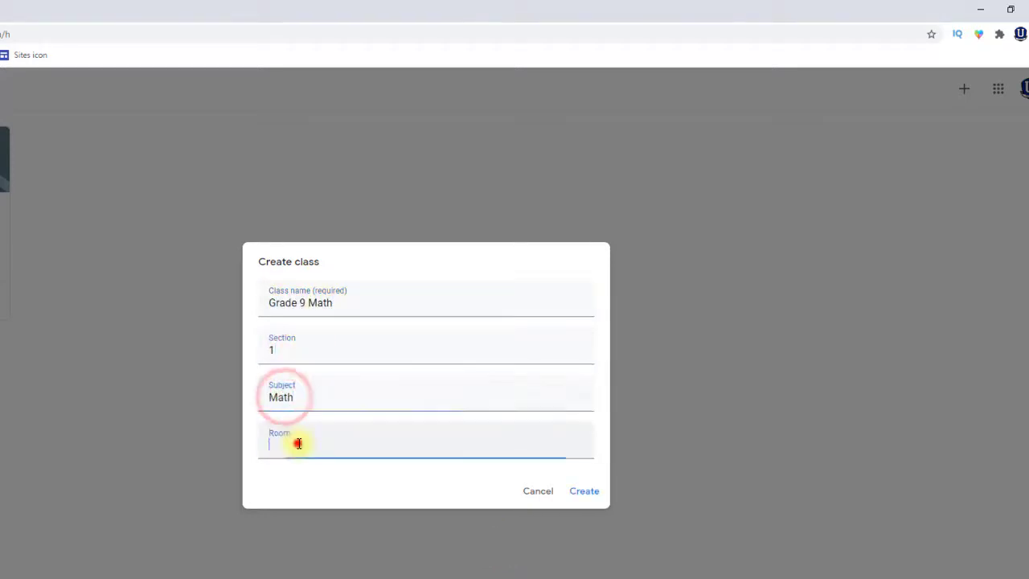
text(101)
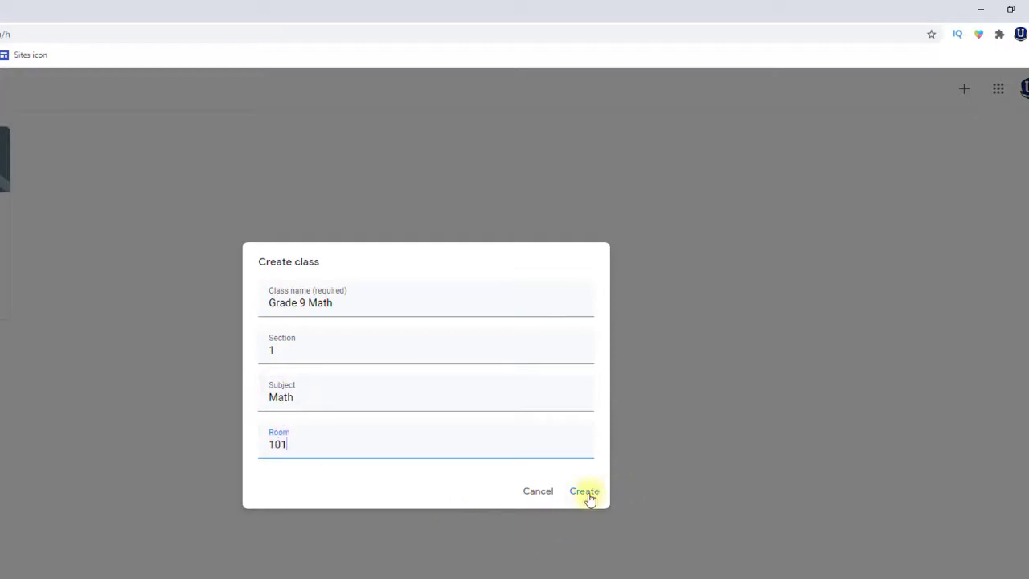
click(585, 492)
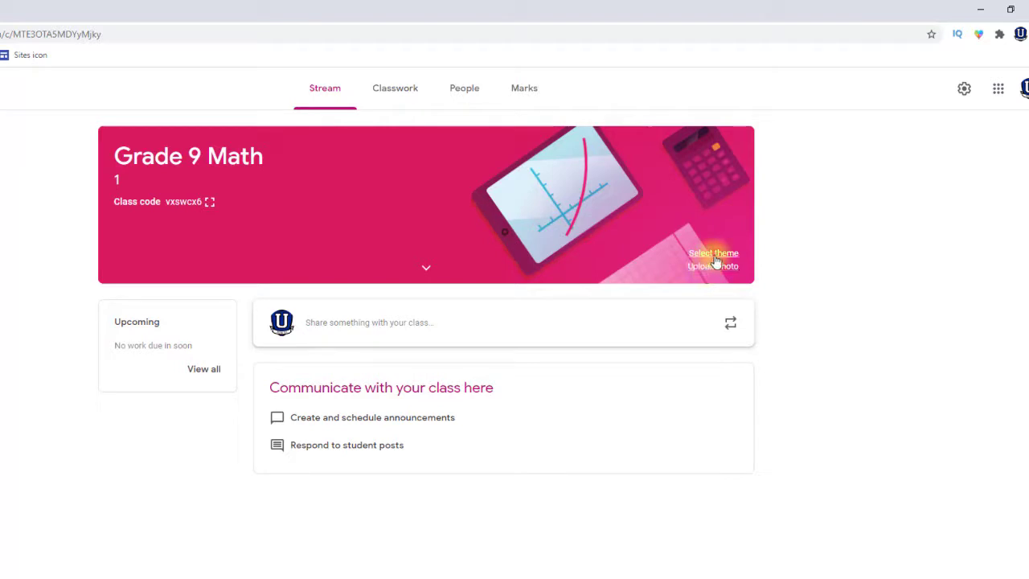
Apply the Math & Science geometry-tools banner theme, leaving the custom photo upload unused
click(714, 256)
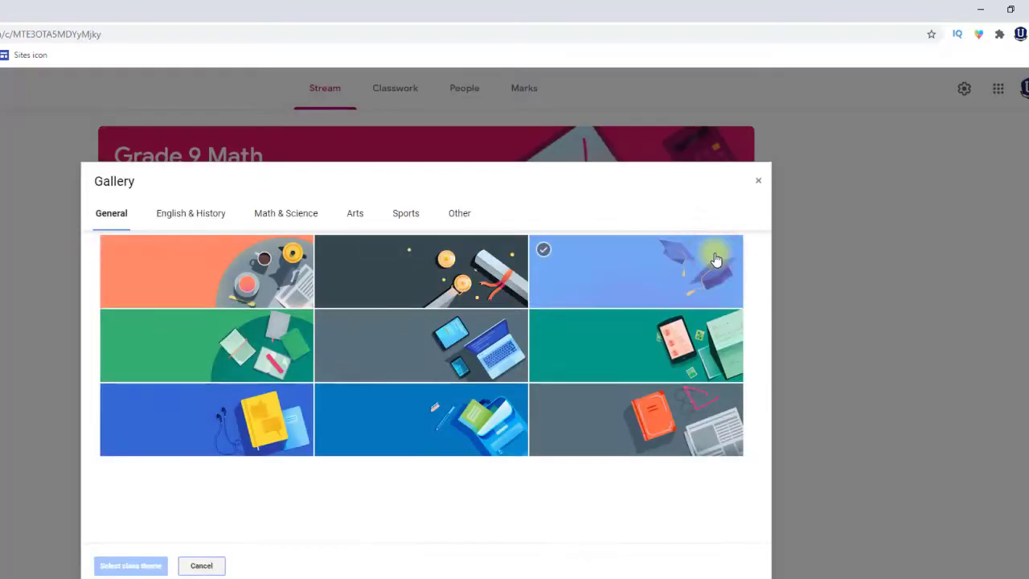
click(281, 218)
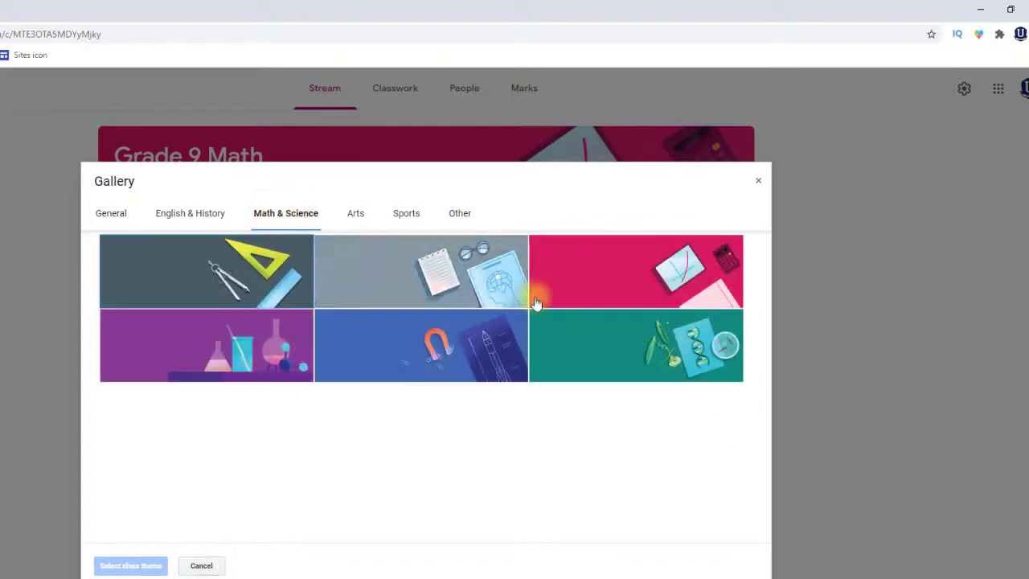
click(206, 273)
click(129, 565)
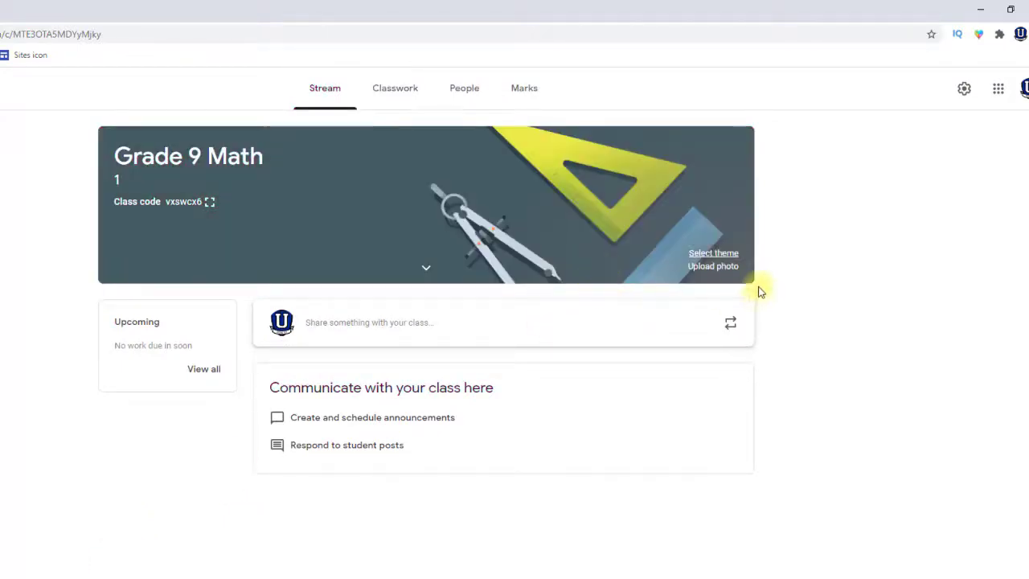
click(713, 267)
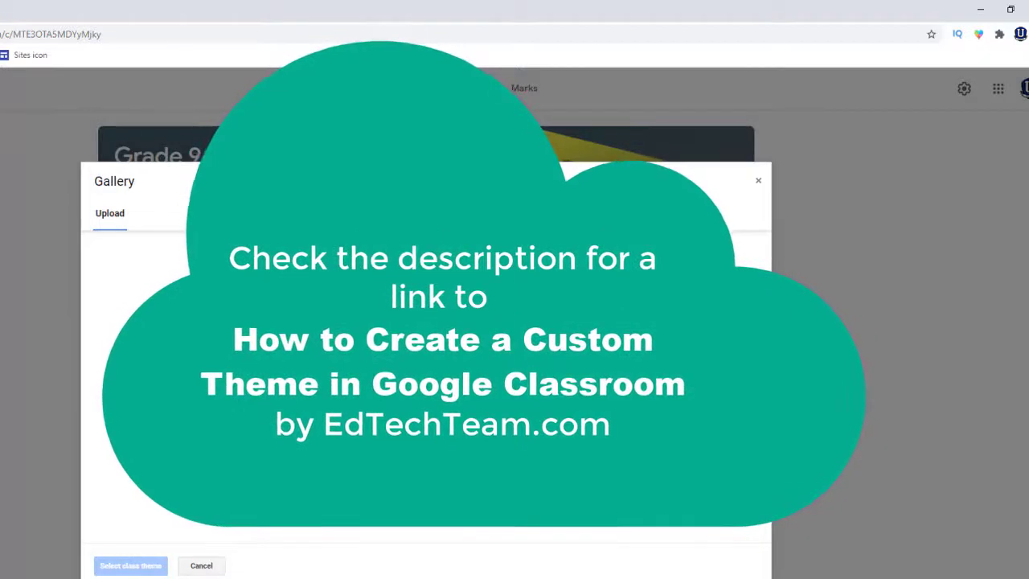
click(758, 181)
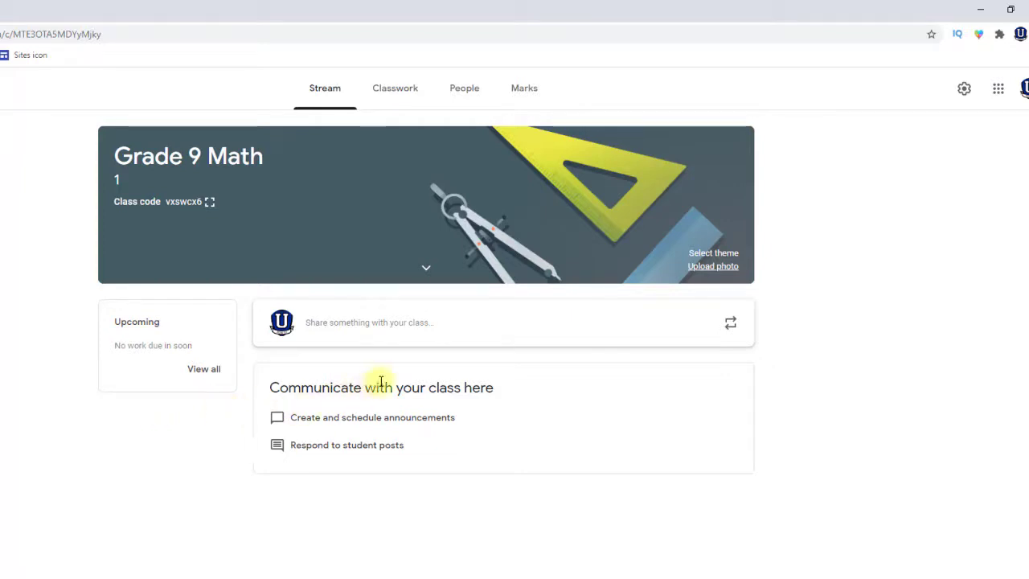
Move from the empty Classwork page to Grade 9 Math's People list
click(397, 91)
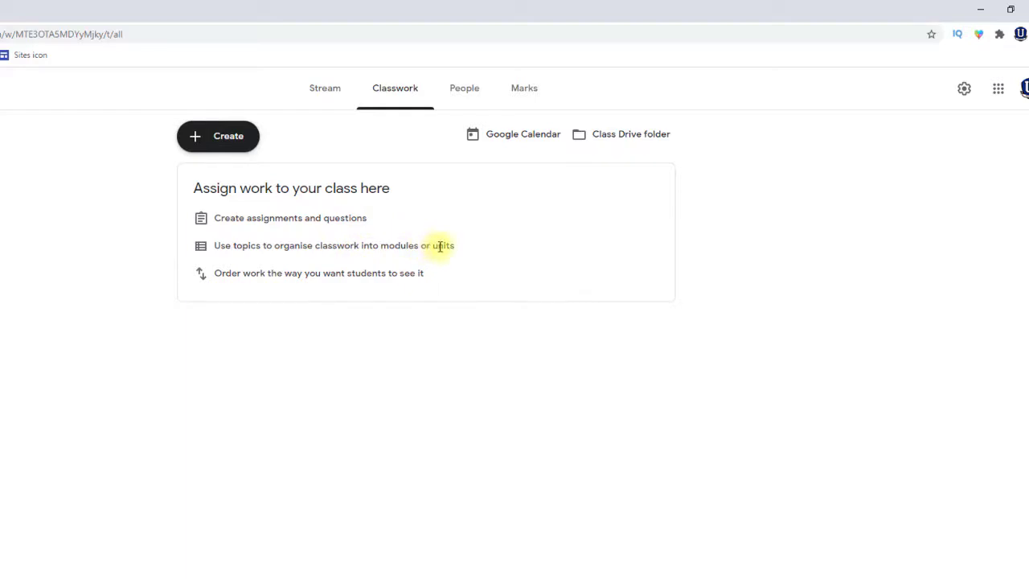
click(466, 91)
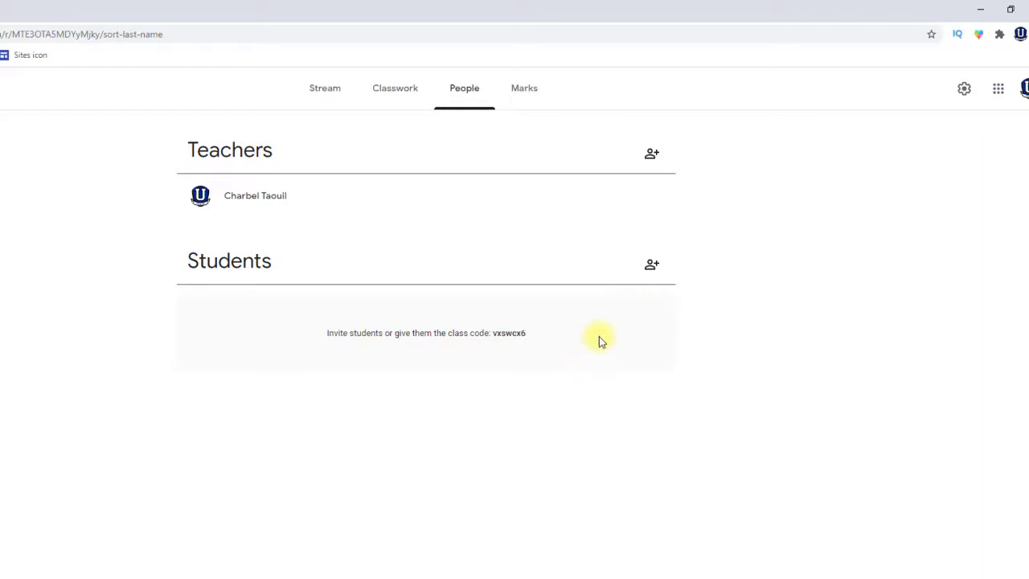
Invite one student to Grade 9 Math by entering their e-mail address and sending the invitation
click(651, 267)
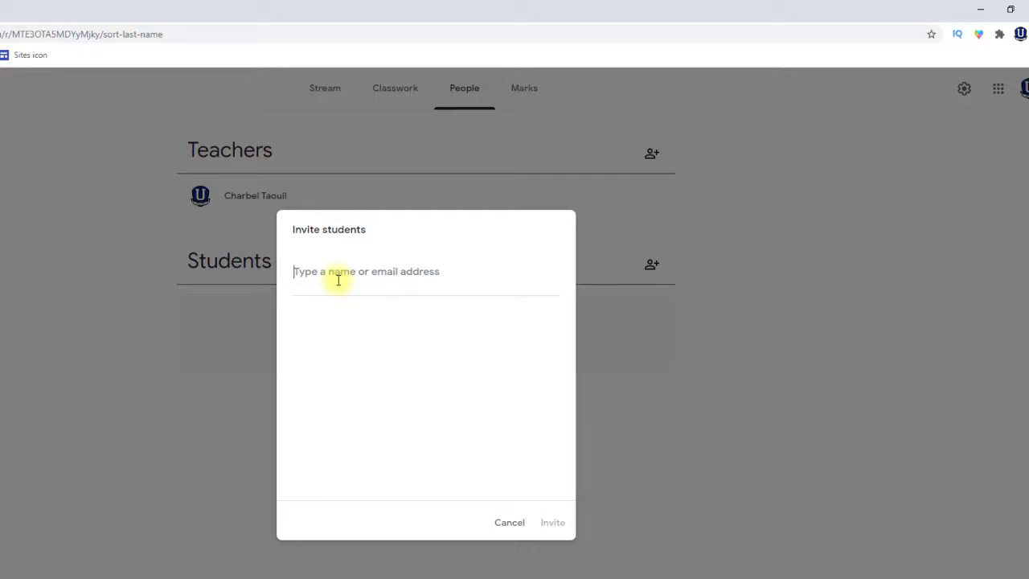
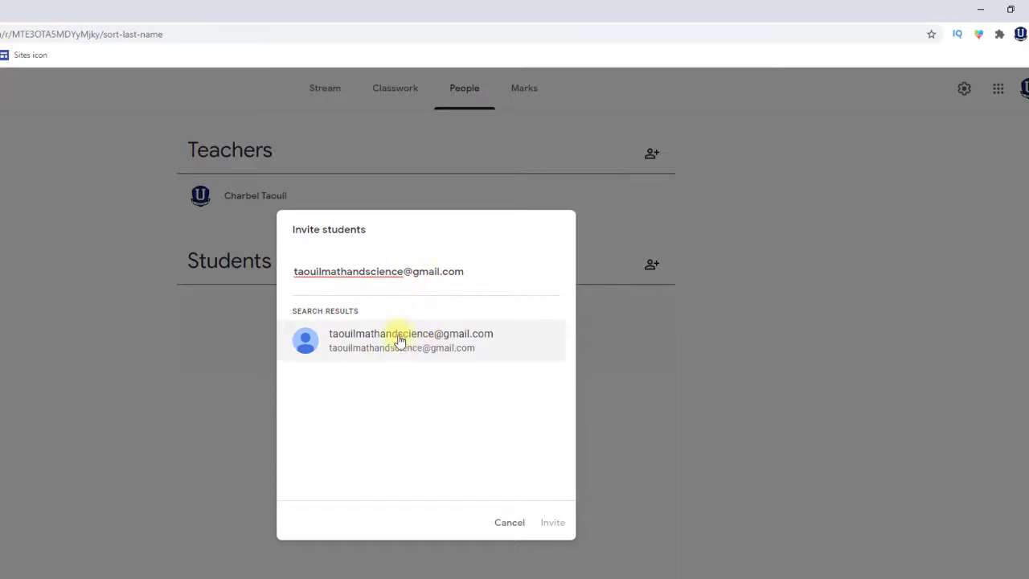
click(382, 344)
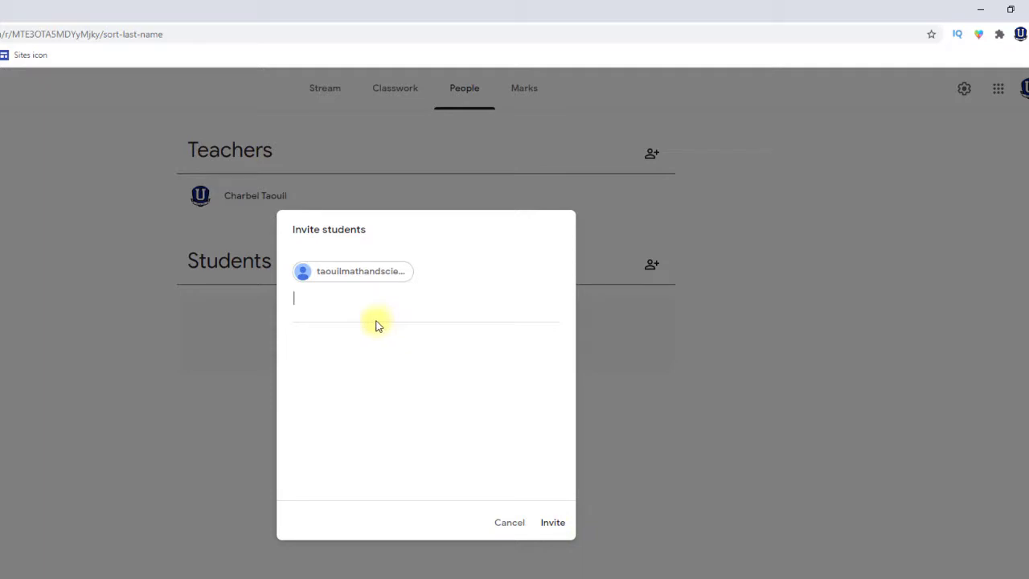
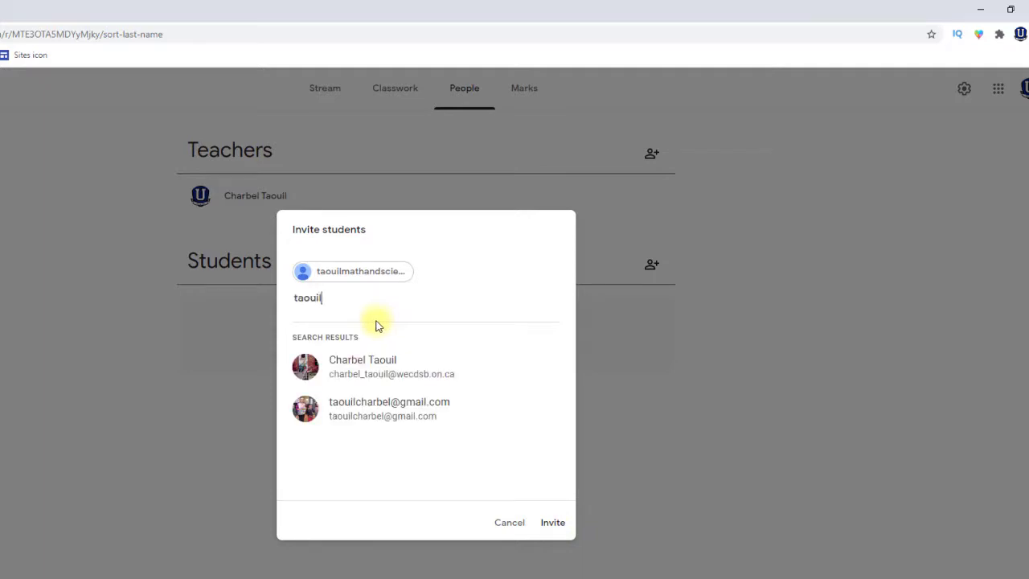
key(BackSpace)
key(BackSpace)
key(BackSpace)
key(BackSpace)
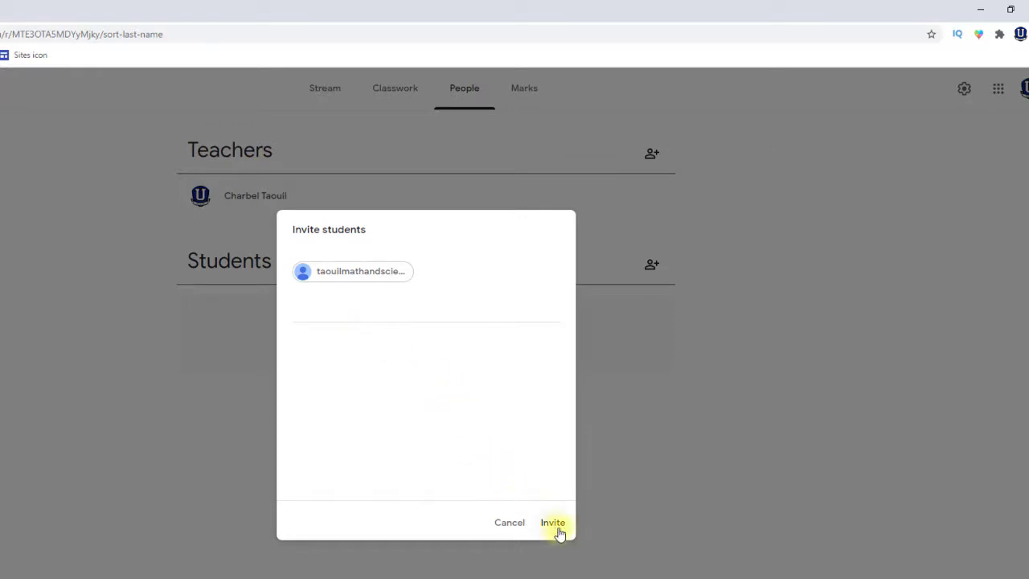
click(558, 530)
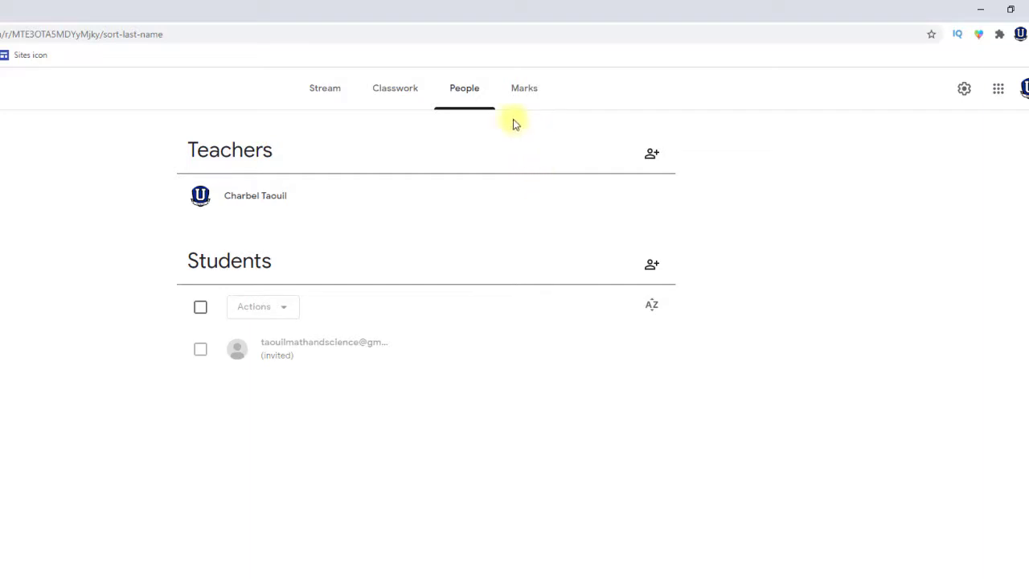
On the Stream page, show the class code enlarged, then close it
click(325, 94)
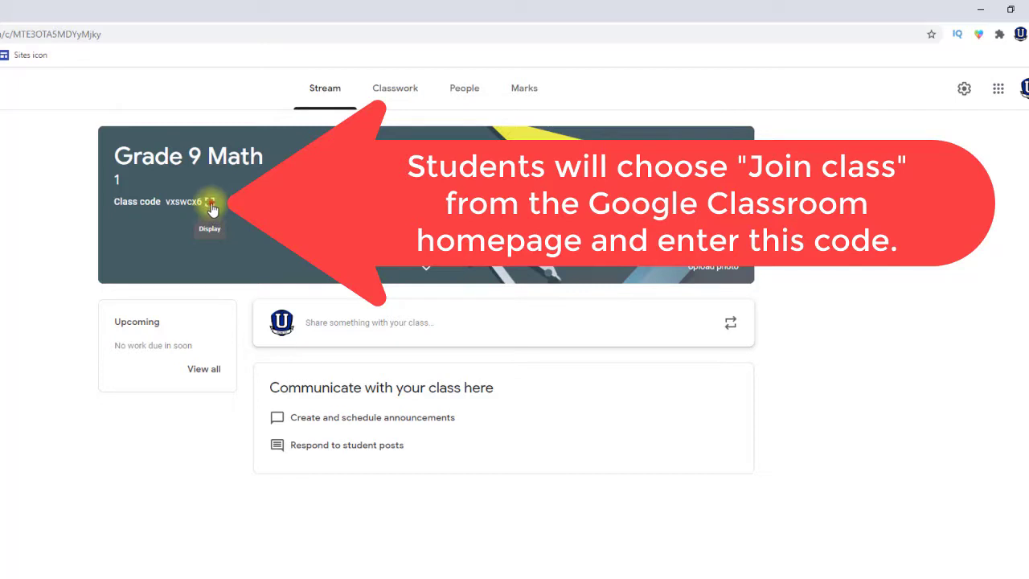
click(209, 206)
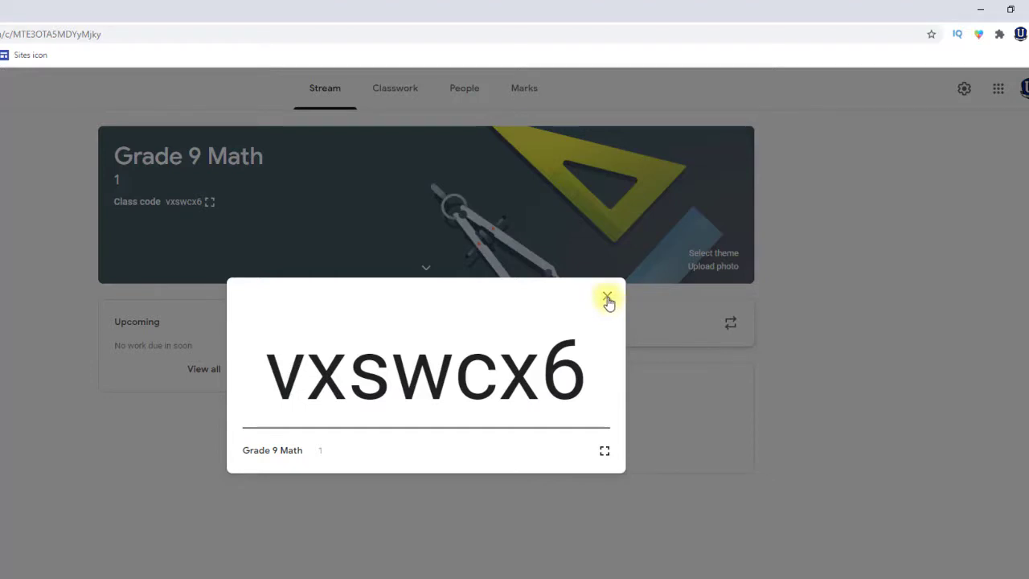
click(607, 299)
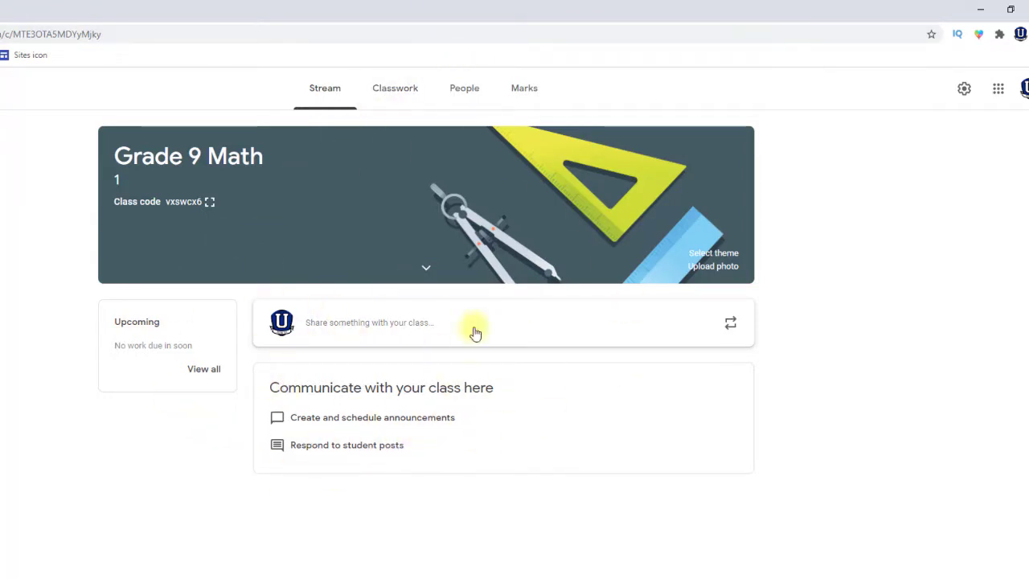
Return to the People list showing the teacher and the invited student
click(464, 94)
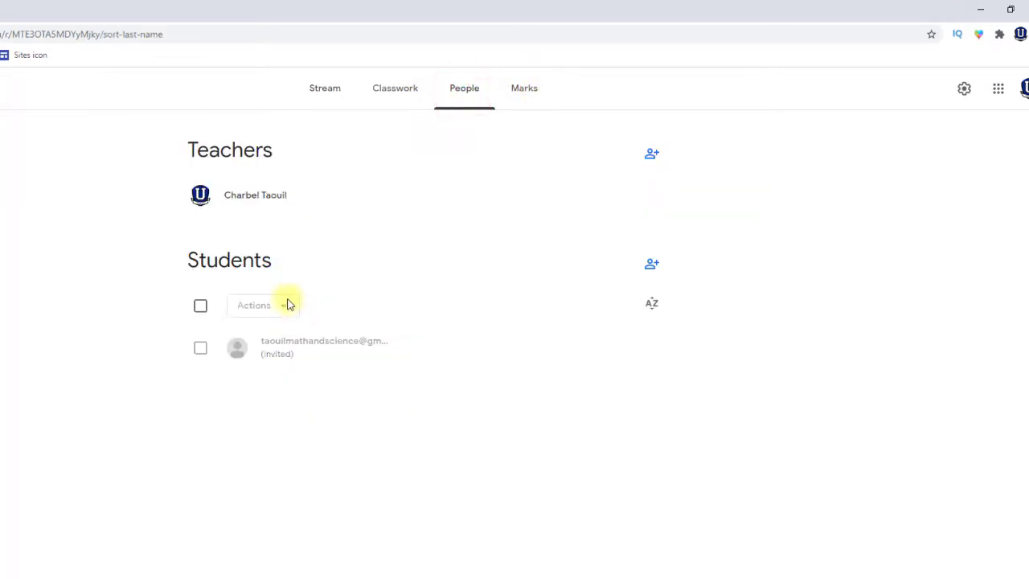